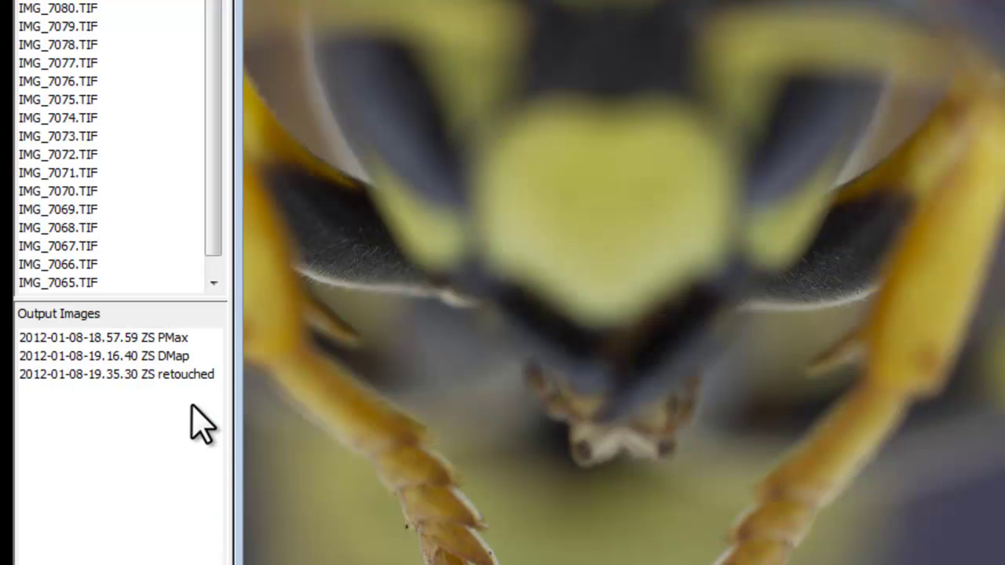
- Display the 2012-01-08-19.16.40 ZS DMap output image at 50% scale
left_click(177, 356)
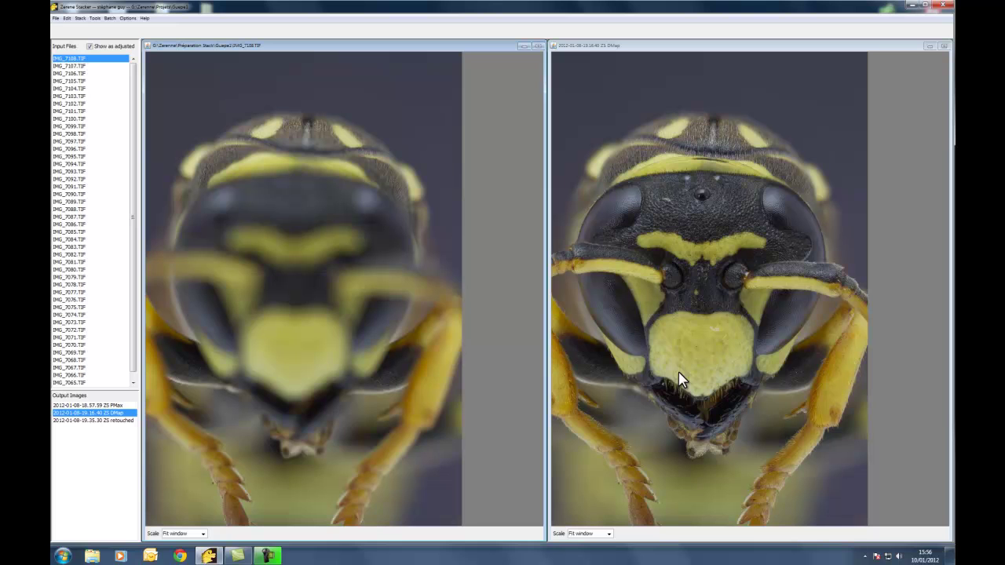
left_click(609, 534)
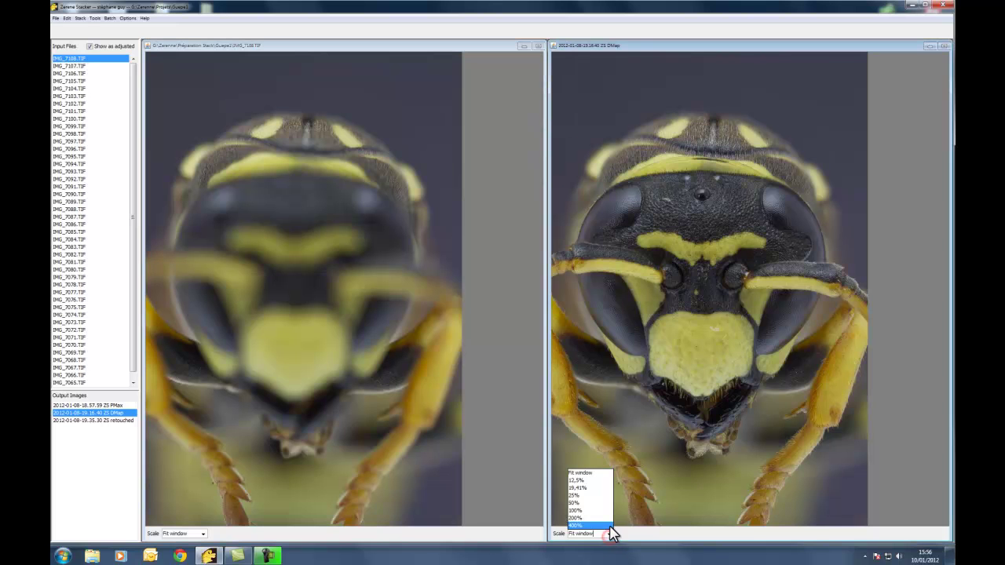
left_click(606, 504)
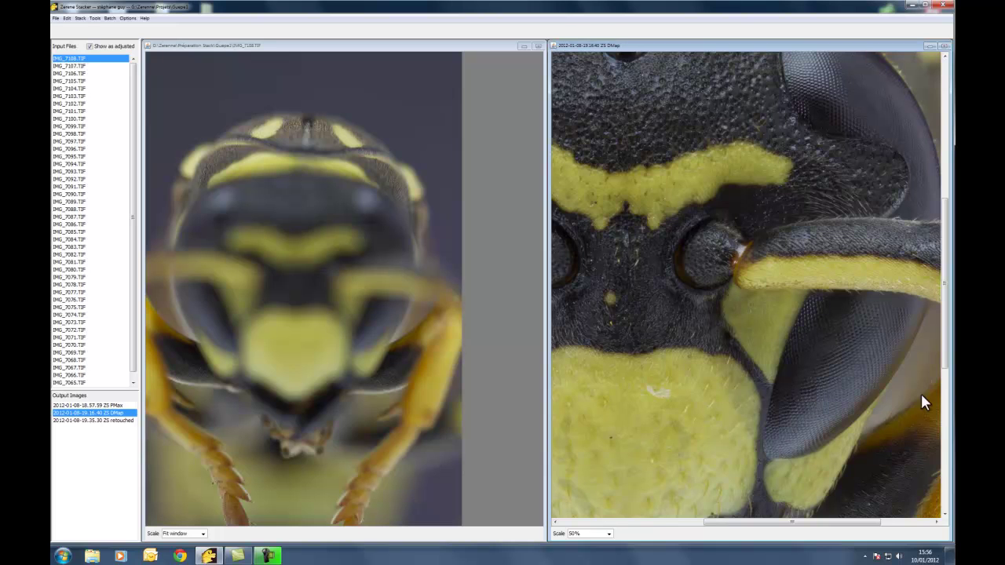
- Examine the DMap image around the wasp's mandibles, left foreleg, antenna bases and upper head for blurred areas
left_click_drag(944, 318, 942, 399)
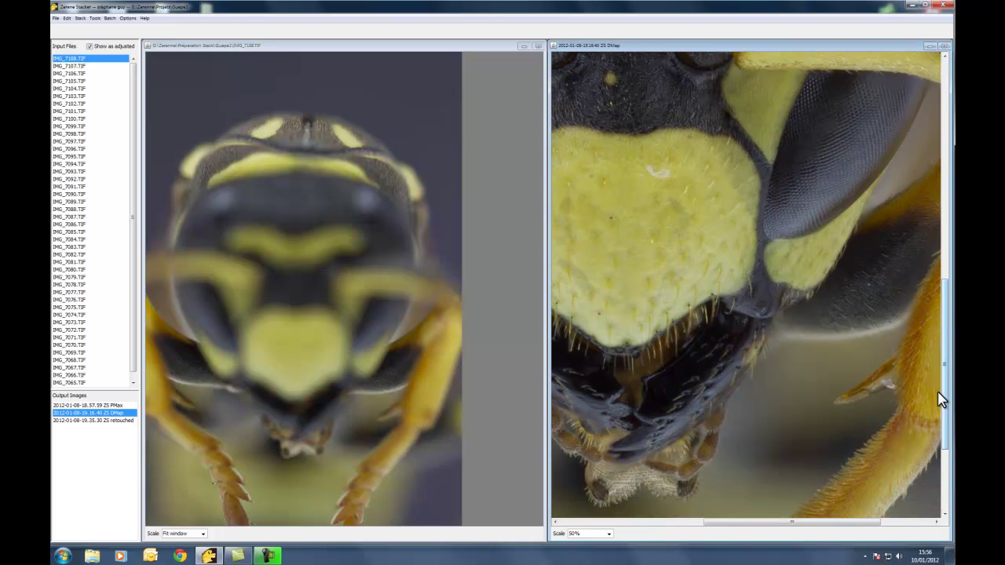
left_click_drag(720, 527, 630, 531)
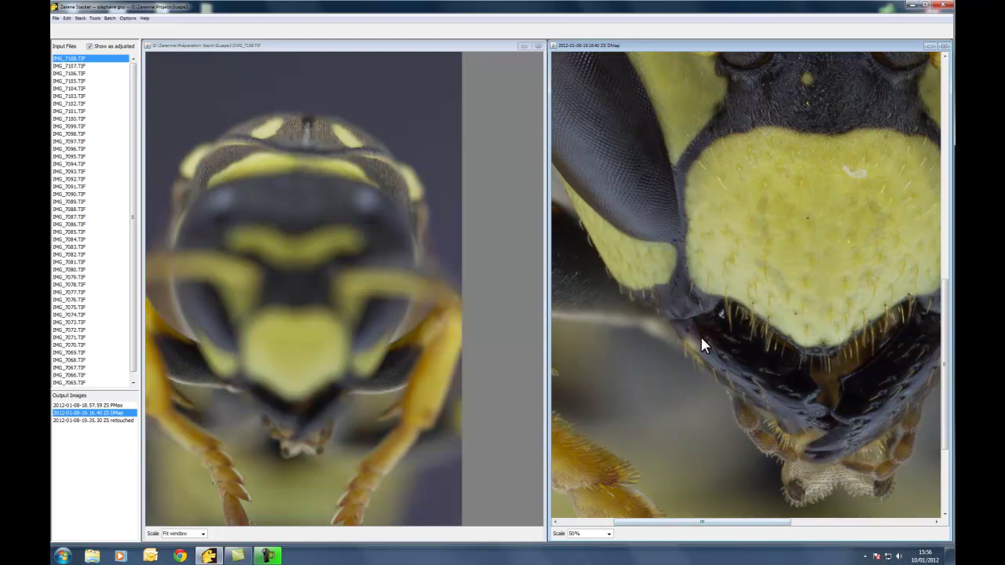
left_click_drag(720, 523, 643, 522)
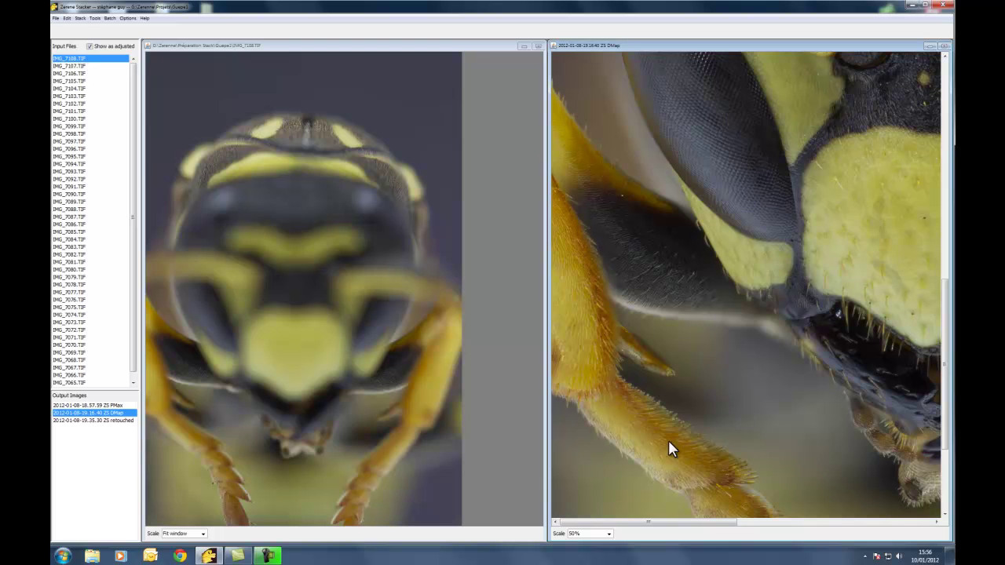
left_click_drag(702, 522, 756, 523)
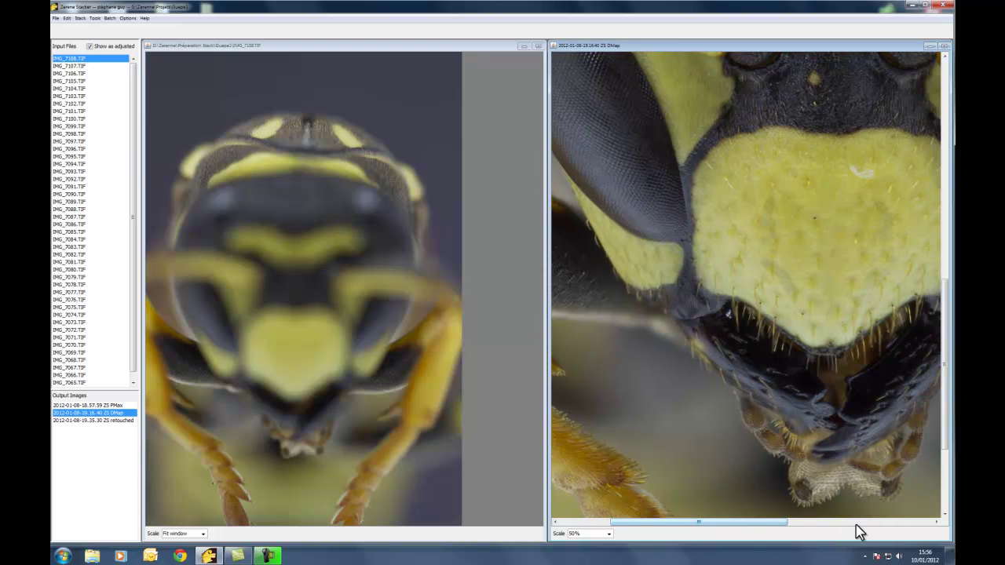
left_click_drag(947, 395, 950, 258)
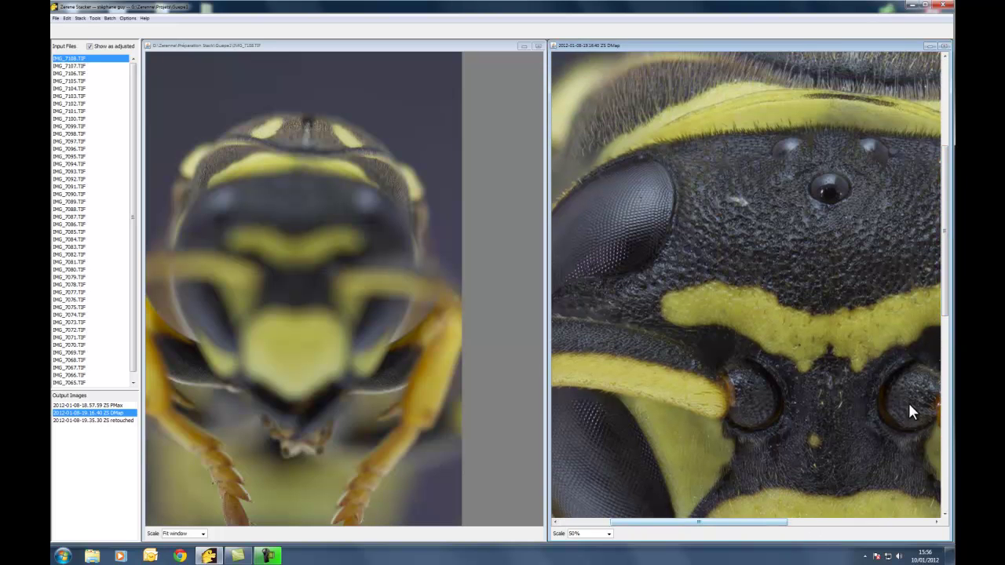
left_click_drag(945, 312, 945, 283)
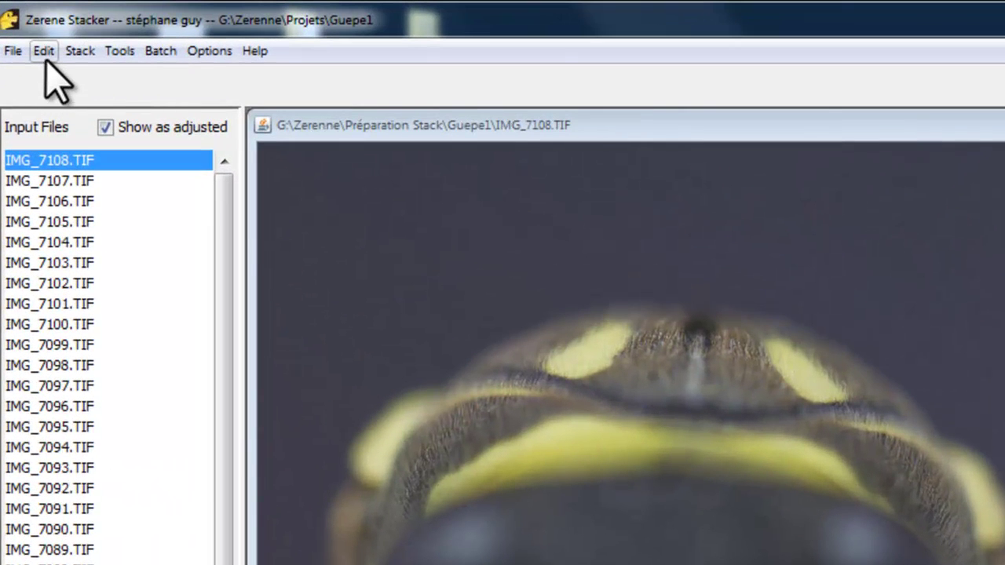
- Start retouching the DMap image with the 2012-01-08-18.57.59 ZS PMax output as the source
left_click(43, 52)
left_click(85, 81)
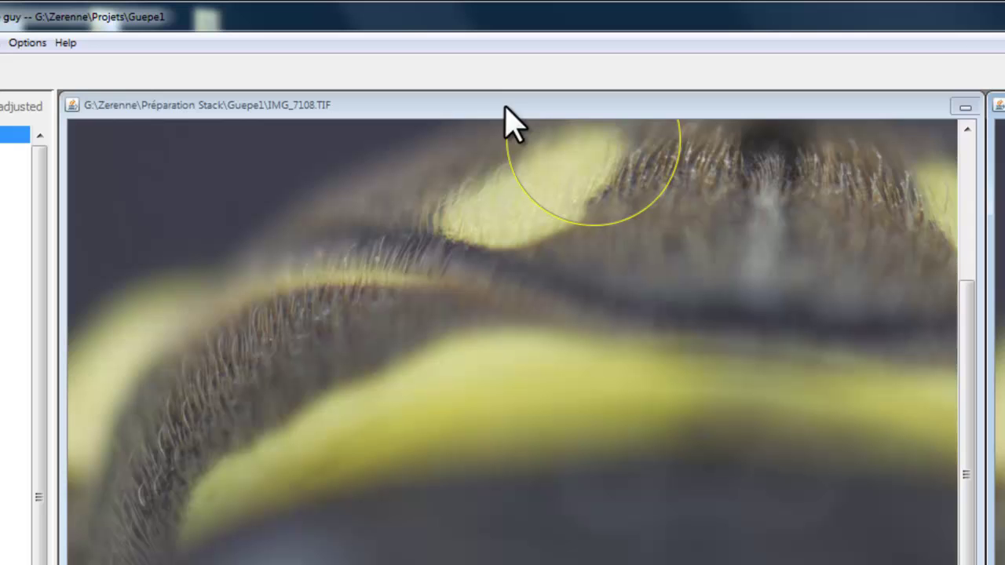
left_click(343, 47)
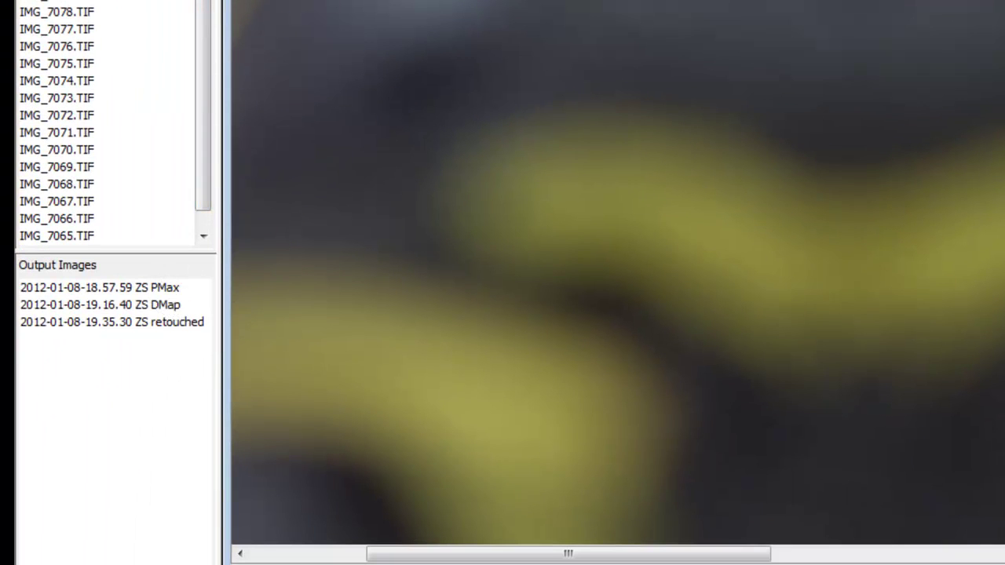
left_click(141, 287)
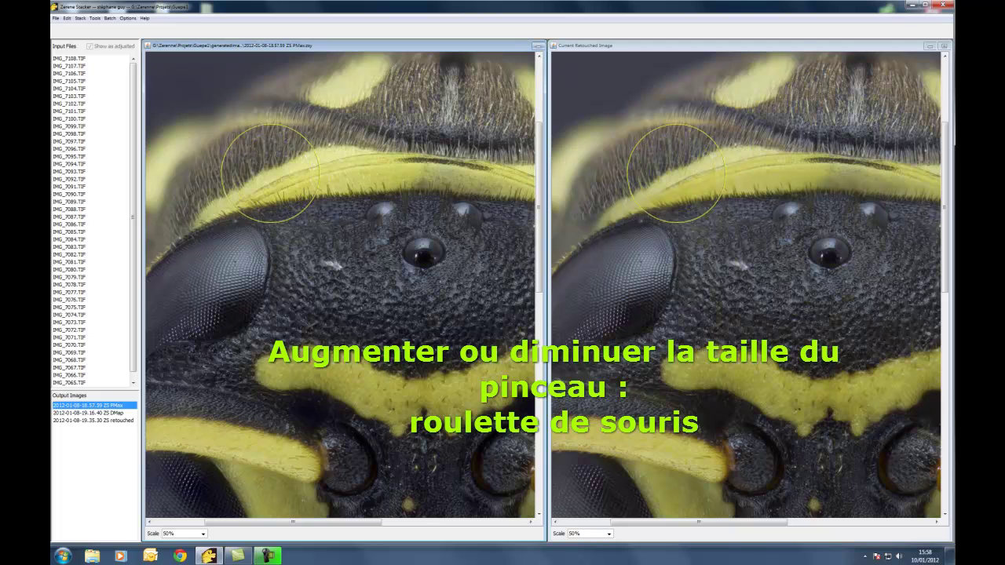
- Shrink the retouching brush and paint PMax detail along the yellow band and hairs above the left eye
scroll(675, 172, "down", 4)
scroll(675, 172, "down", 2)
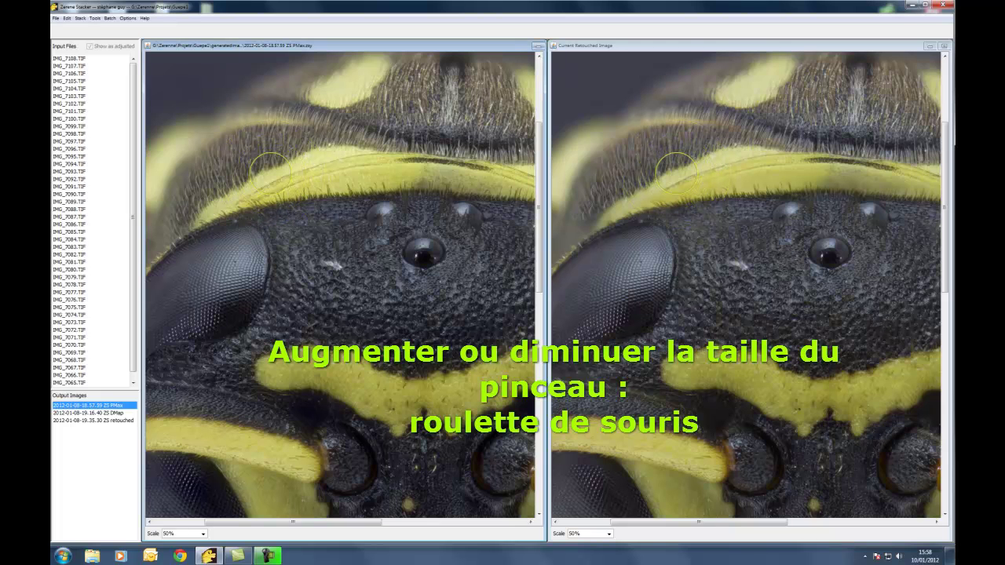
scroll(675, 171, "down", 1)
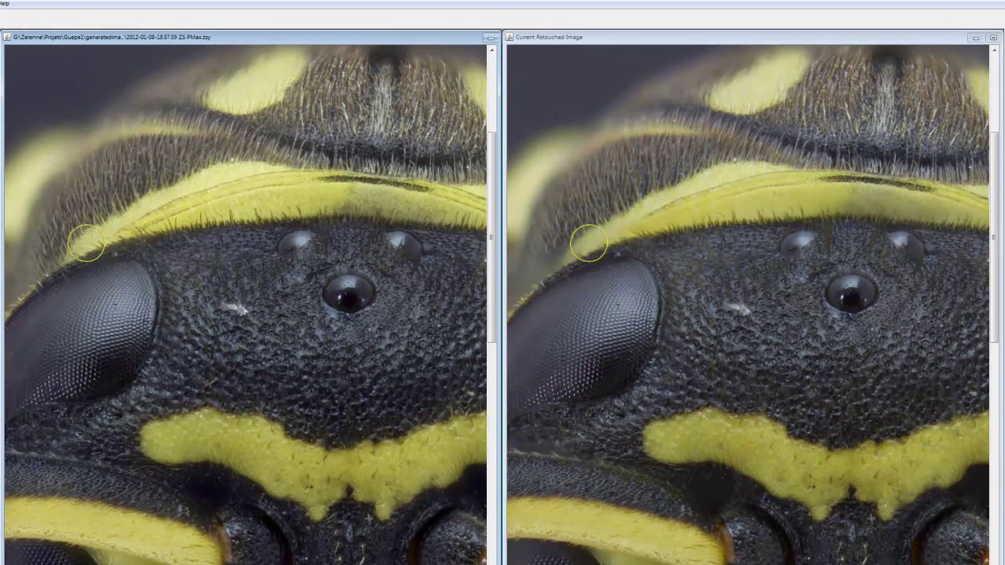
left_click(534, 269)
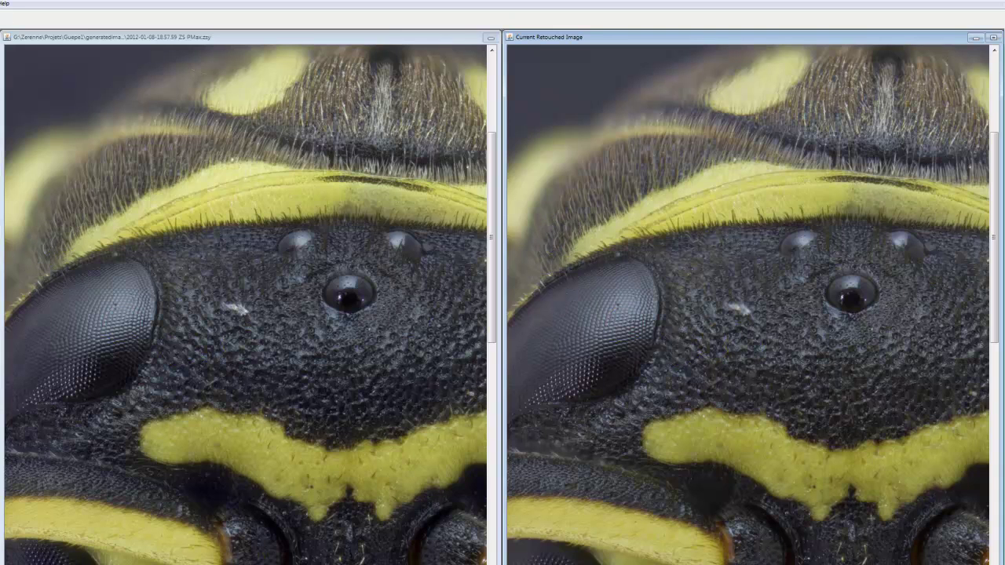
- Retouch the upper edge of the left antenna where it crosses the left eye
scroll(246, 305, "left", 5)
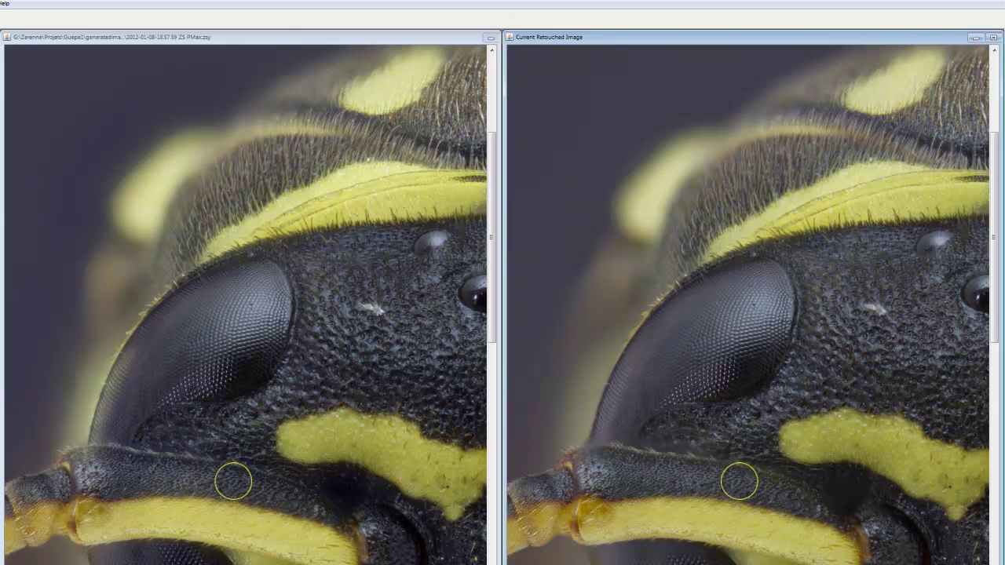
left_click_drag(735, 460, 709, 456)
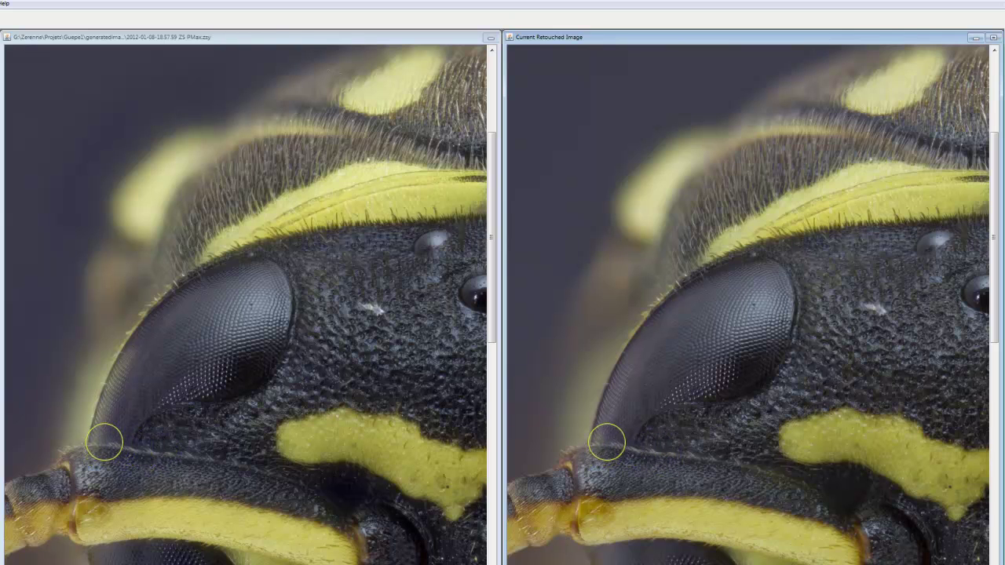
left_click(605, 492)
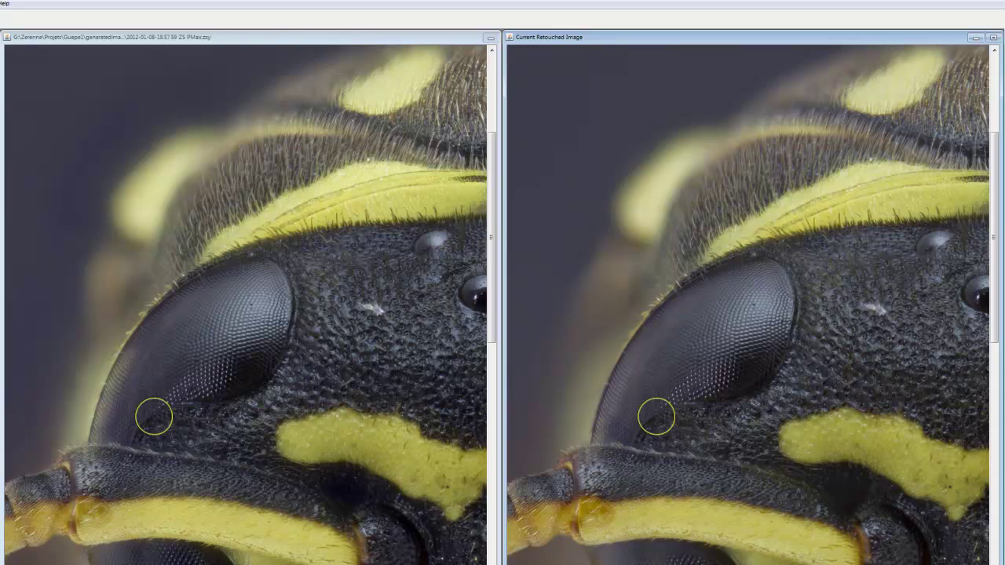
- Reduce the brush size and retouch the dark hollow by the left antenna's base and the yellow area beneath it
scroll(153, 416, "down", 3)
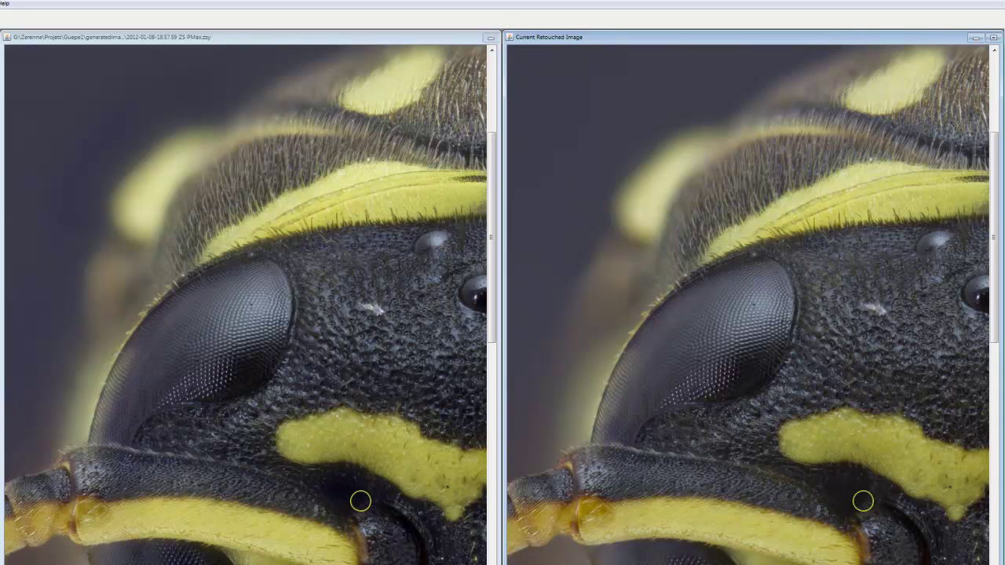
left_click_drag(830, 494, 837, 503)
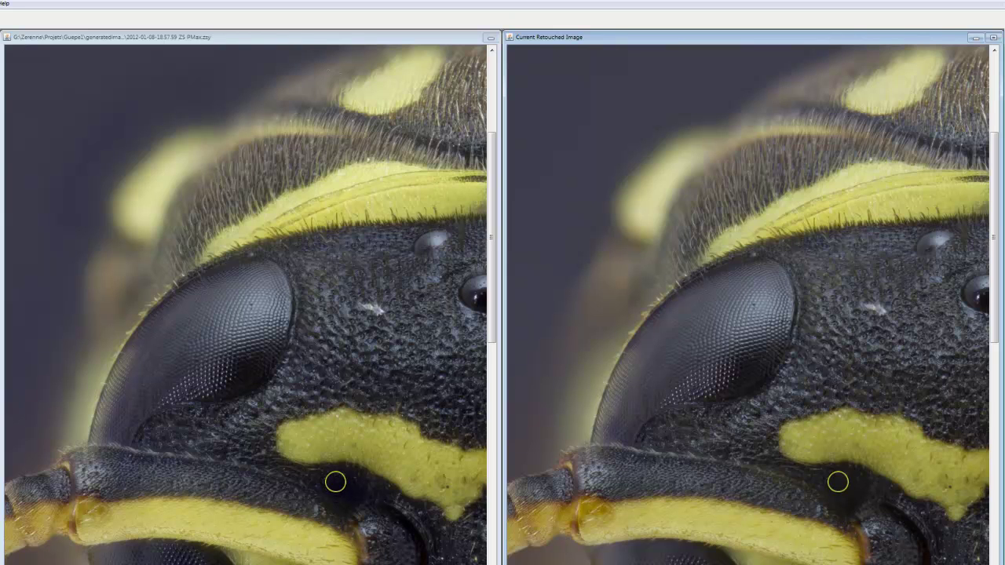
mouse_move(840, 485)
left_mouse_down()
mouse_move(856, 495)
mouse_move(835, 482)
left_mouse_up()
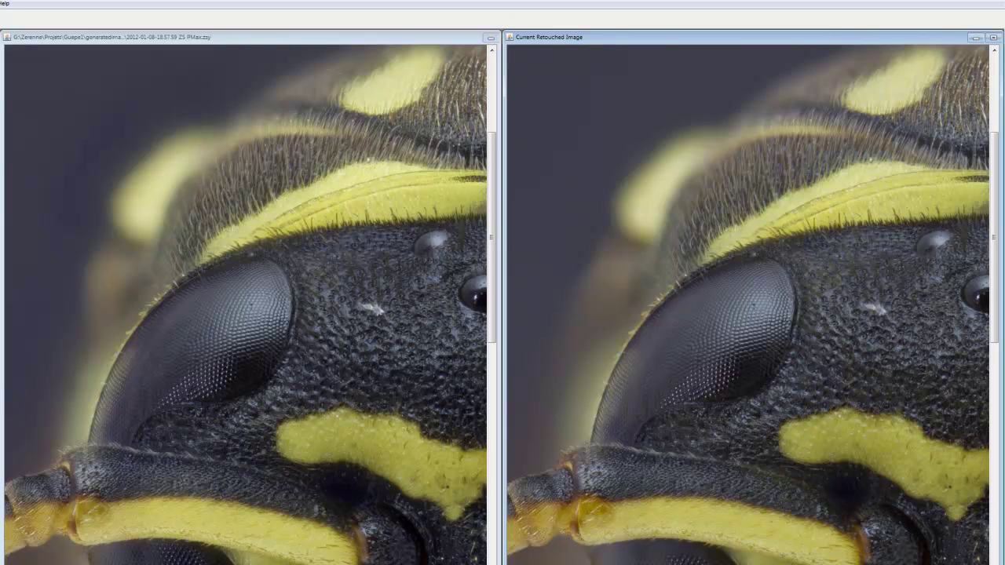
mouse_move(978, 292)
left_mouse_down()
mouse_move(983, 284)
mouse_move(994, 319)
mouse_move(994, 369)
left_mouse_up()
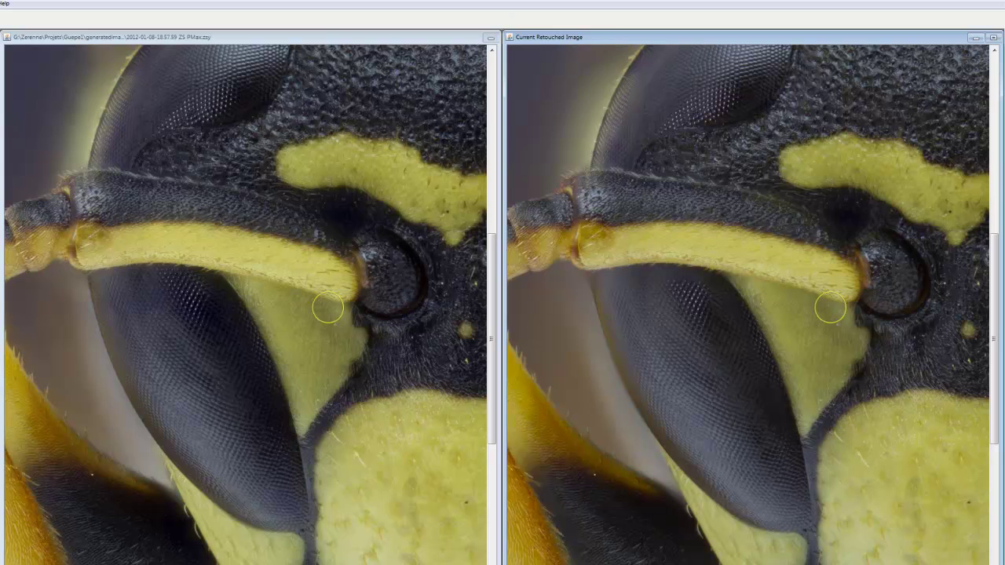
mouse_move(848, 307)
left_mouse_down()
mouse_move(855, 298)
mouse_move(834, 302)
left_mouse_up()
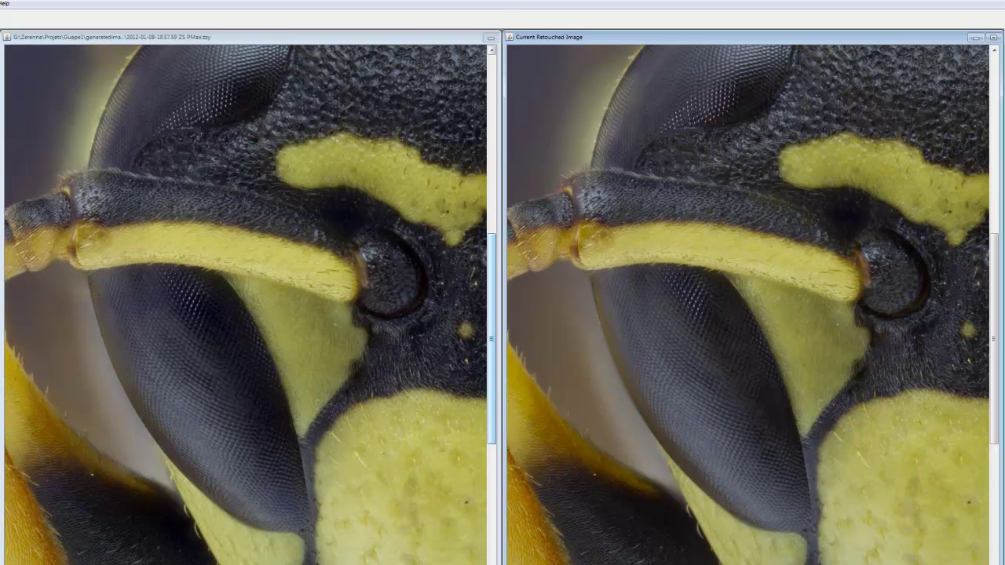
- Set the view scale to 100% and paint PMax detail along the right foreleg's inner edge and the leg segment behind it
scroll(247, 330, "up", 2)
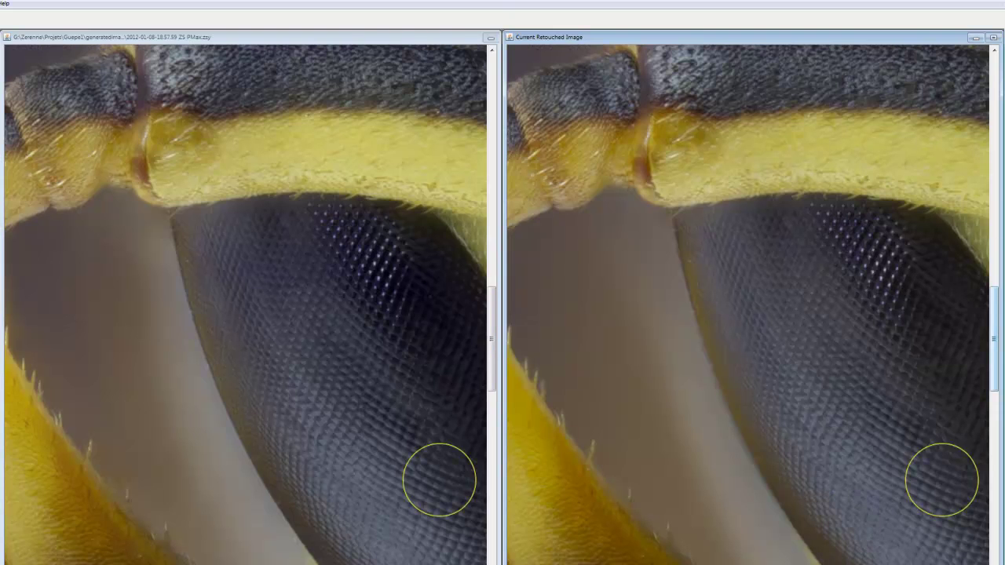
mouse_move(995, 314)
left_mouse_down()
mouse_move(994, 514)
mouse_move(994, 403)
left_mouse_up()
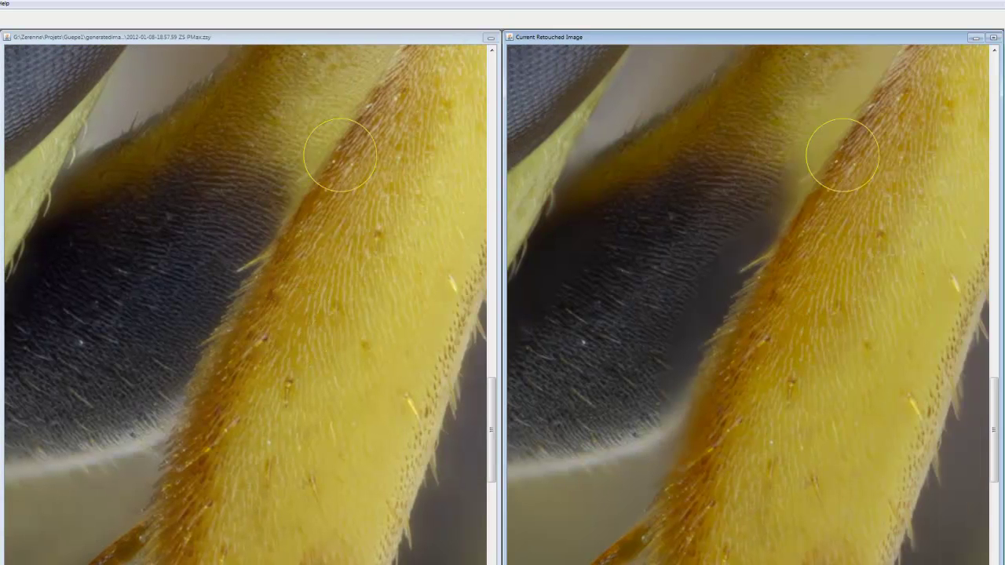
left_click_drag(997, 403, 995, 370)
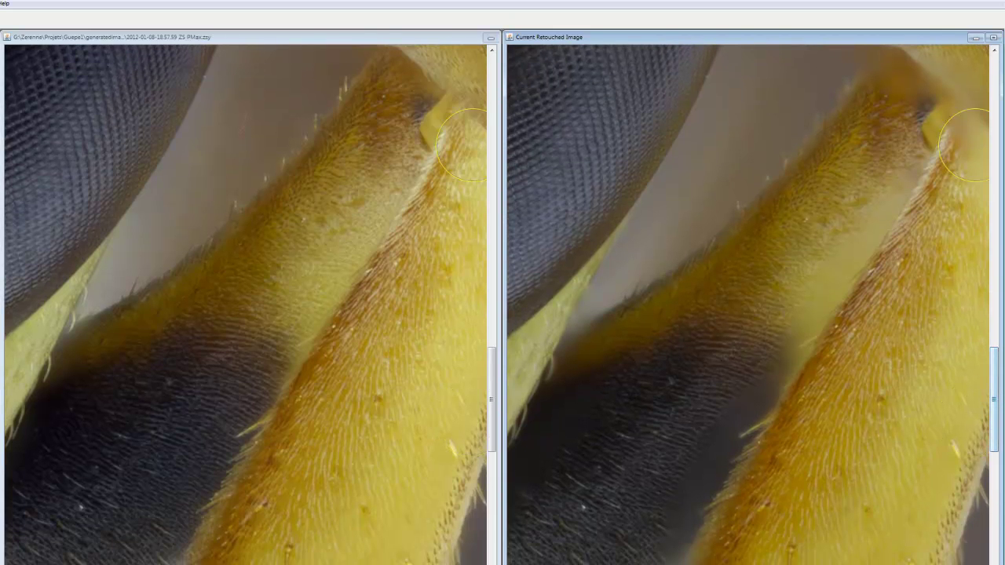
mouse_move(925, 135)
left_mouse_down()
mouse_move(778, 354)
mouse_move(689, 528)
mouse_move(654, 564)
left_mouse_up()
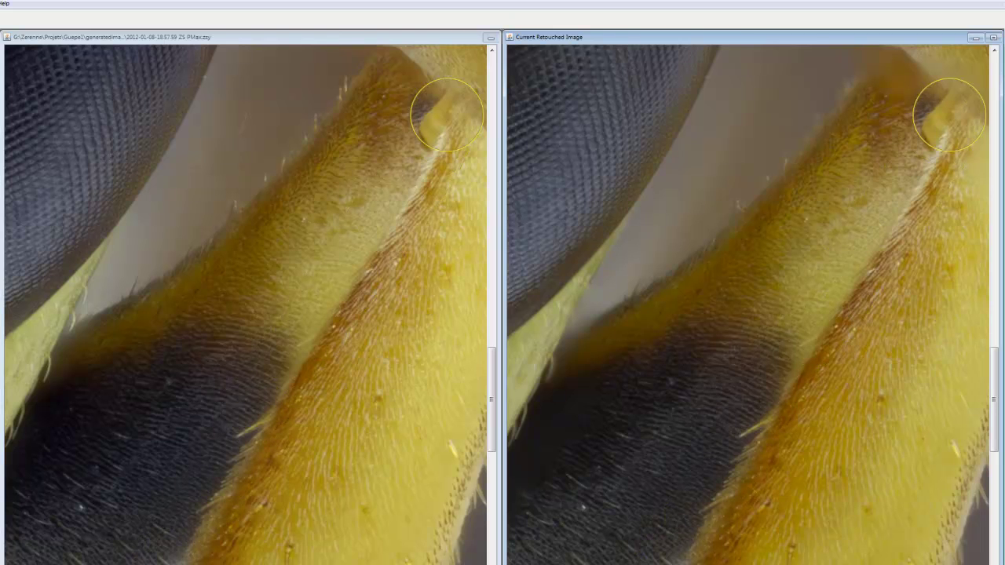
mouse_move(917, 68)
left_mouse_down()
mouse_move(895, 79)
mouse_move(904, 87)
left_mouse_up()
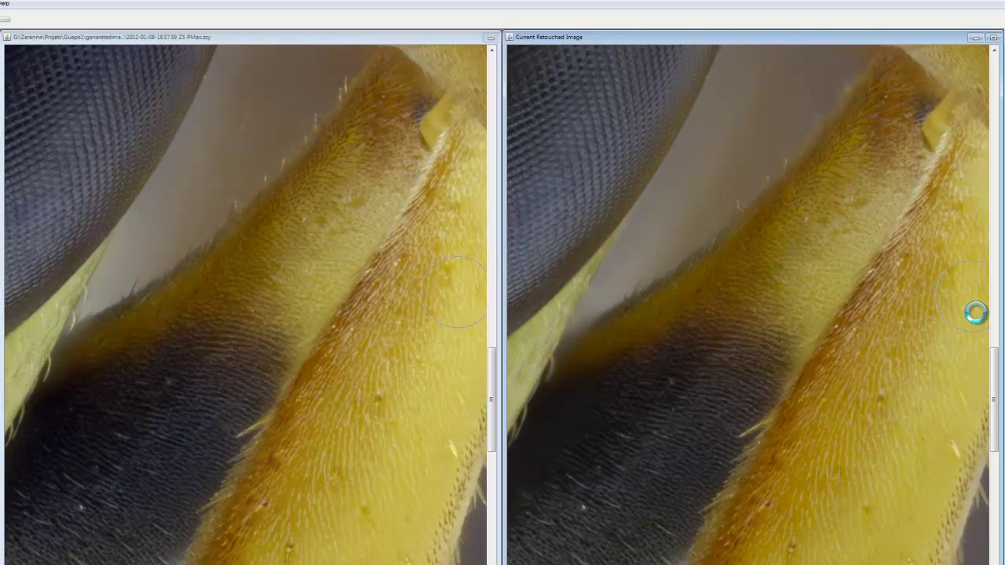
- Retouch the dark hollow above the right antenna's base and the yellow band bordering the right eye
left_click_drag(996, 385, 996, 300)
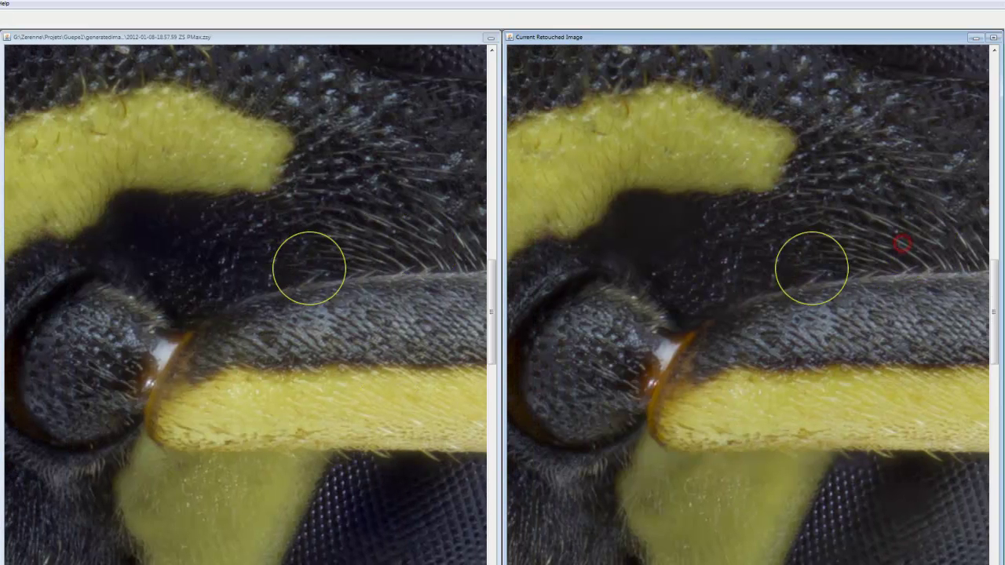
mouse_move(667, 277)
left_mouse_down()
mouse_move(613, 225)
mouse_move(633, 213)
mouse_move(660, 223)
left_mouse_up()
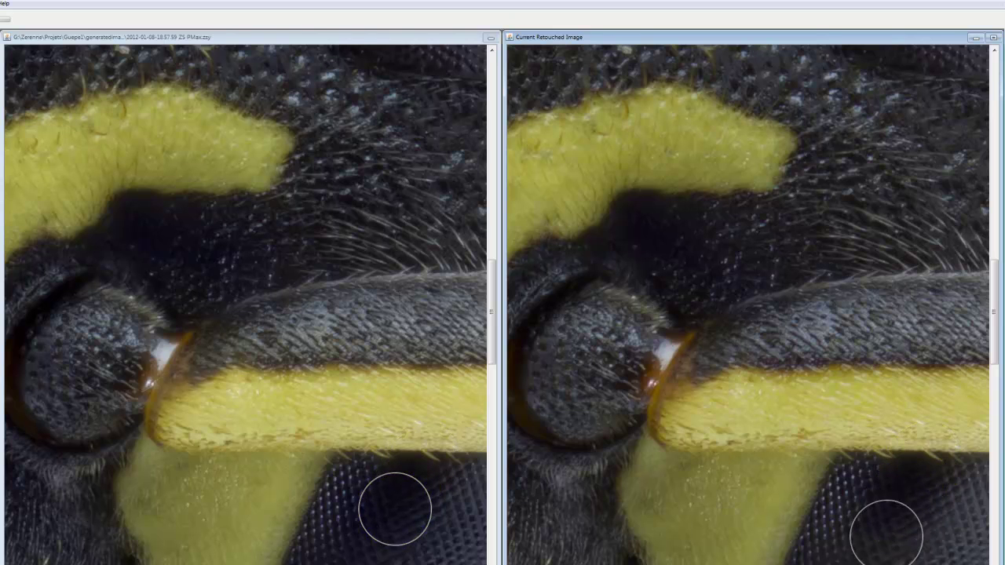
left_click_drag(993, 325, 980, 284)
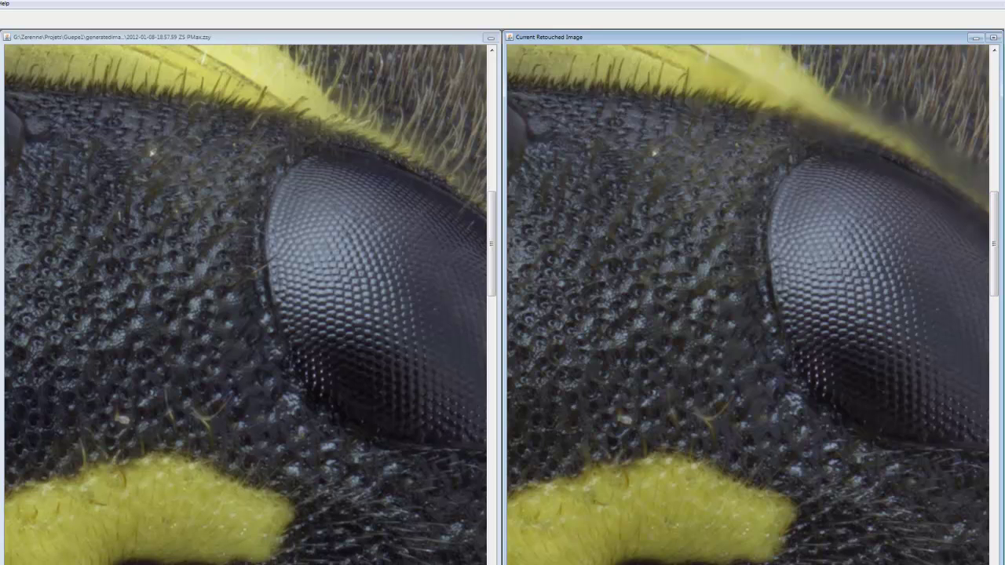
scroll(496, 305, "right", 3)
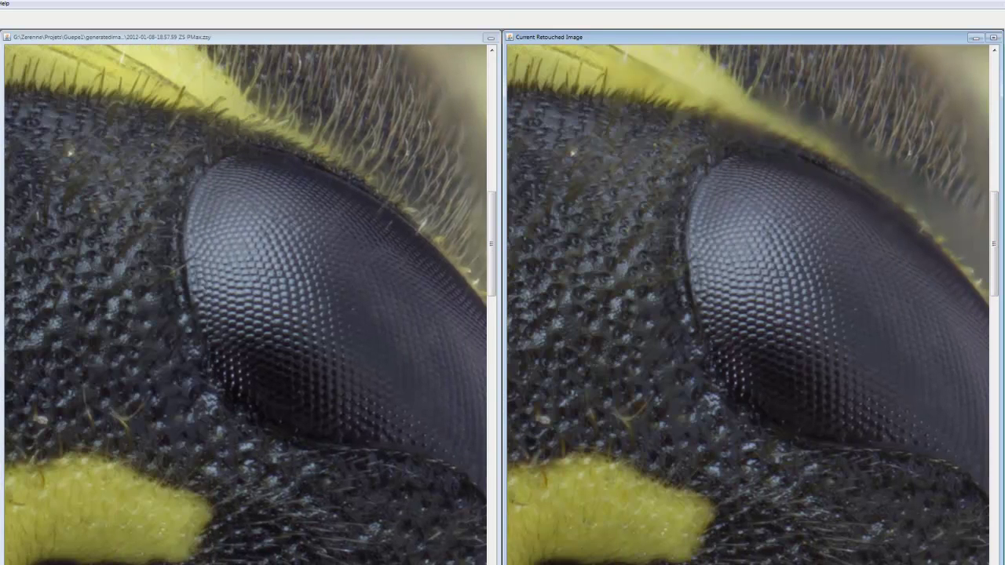
scroll(496, 305, "right", 4)
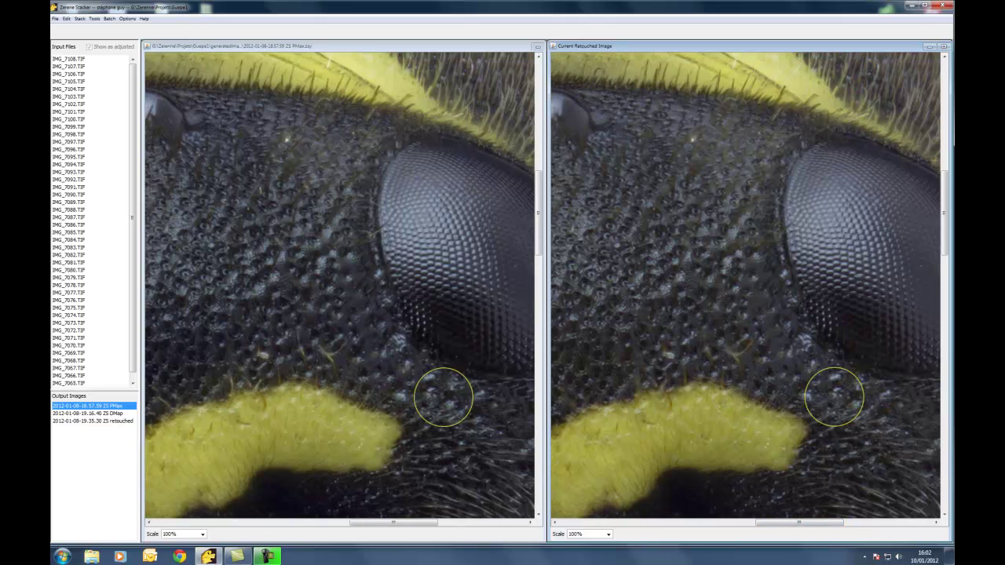
- Fit the whole retouched image in the window and commit the retouching
left_click(607, 534)
left_click(603, 474)
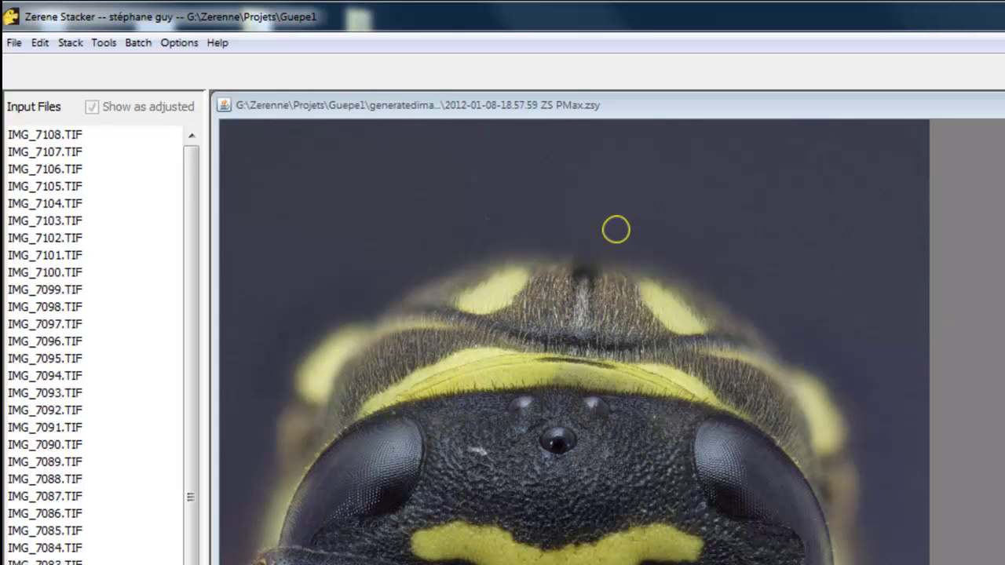
left_click(40, 44)
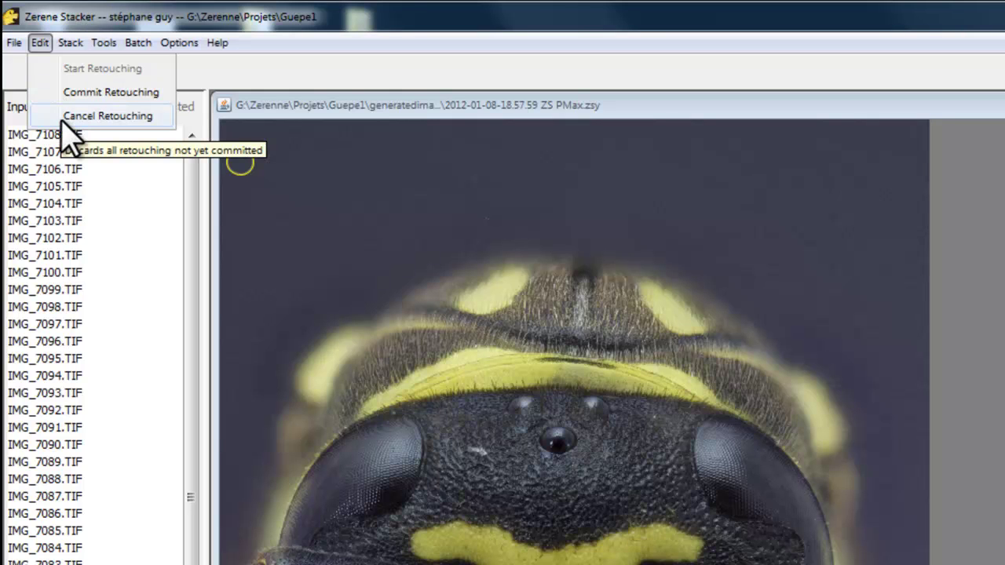
left_click(80, 92)
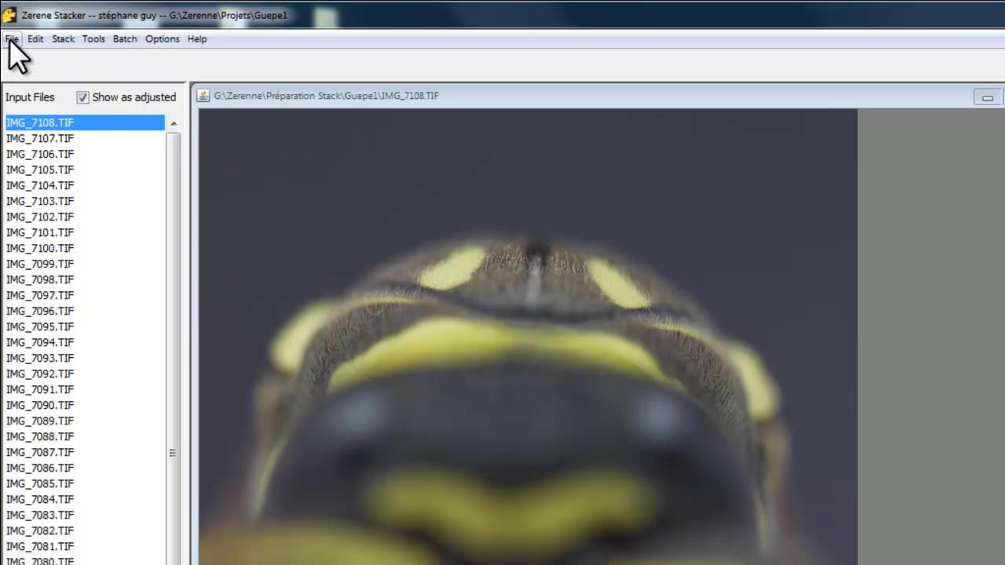
- Save the retouched output as a 16-bit RGB TIFF named 2012-01-10-16.03.47 ZS retouched in the Guepe02 folder
left_click(11, 39)
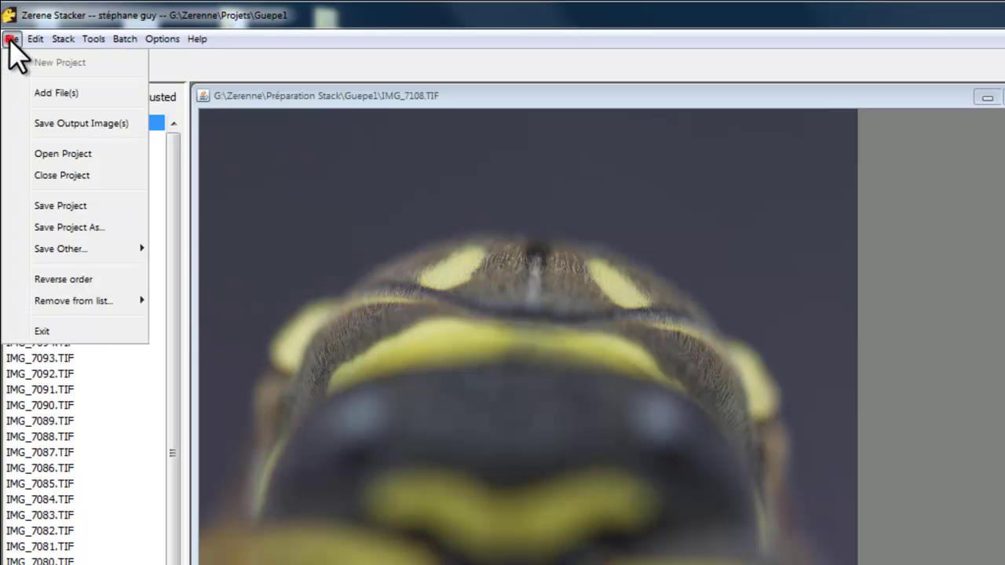
left_click(49, 118)
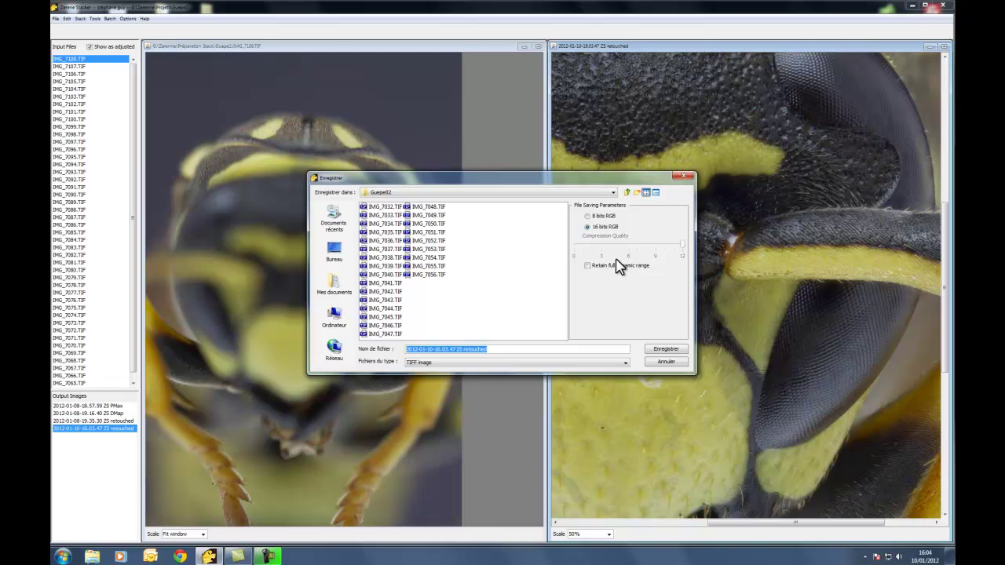
left_click(670, 352)
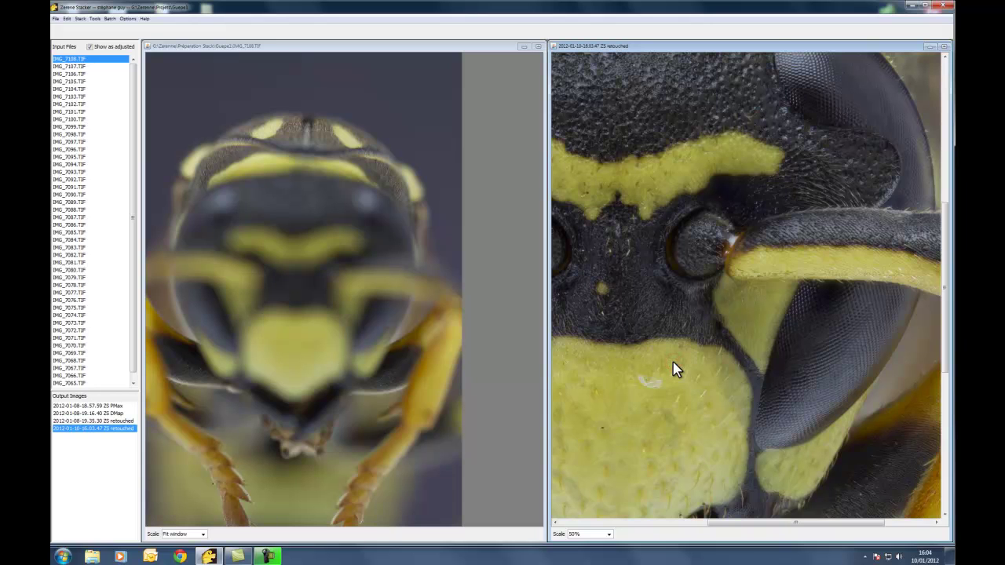